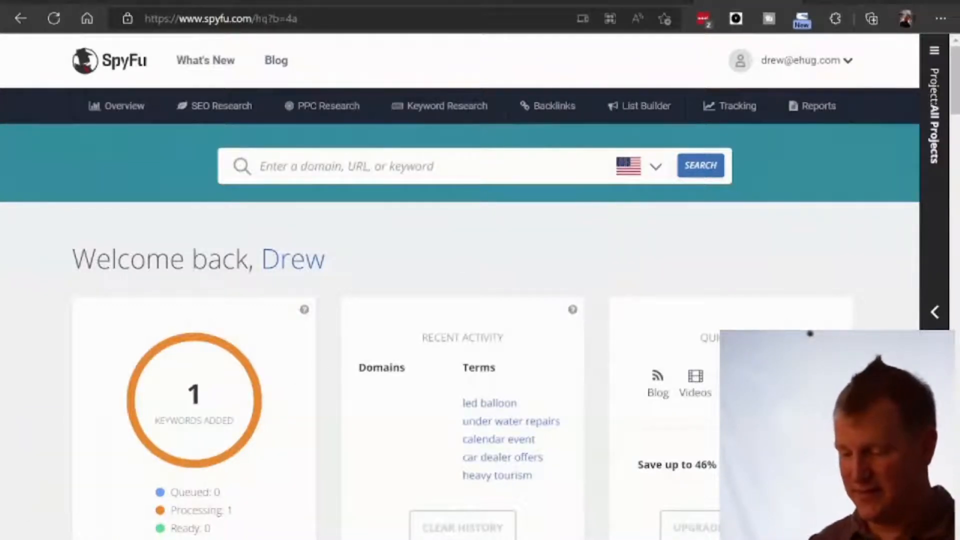
# - Switch to the ExpiredDomains.net list of expired GoDaddy domains and open the auction page for DirtyCarpet.com
pyautogui.click(115, 5)
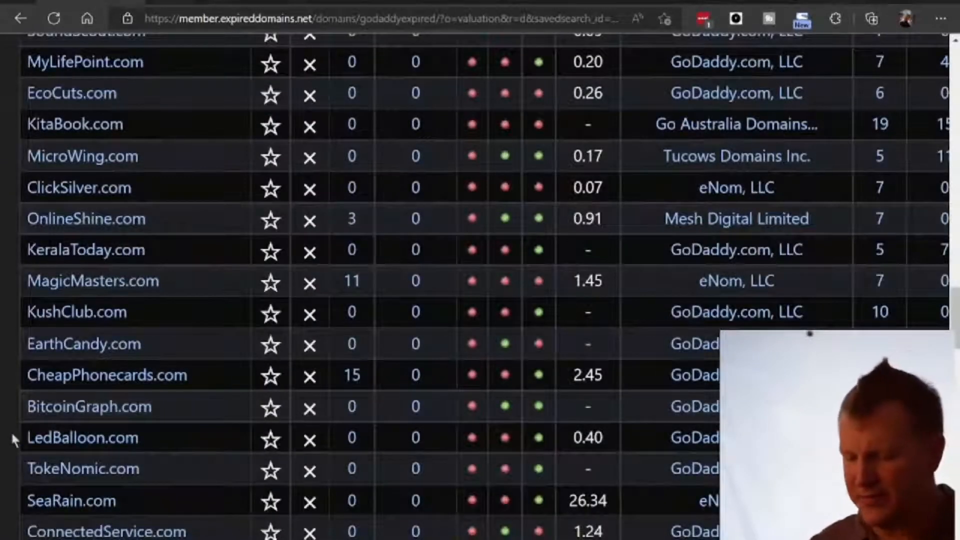
pyautogui.scroll(-1, 13, 439)
pyautogui.scroll(-8, 12, 439)
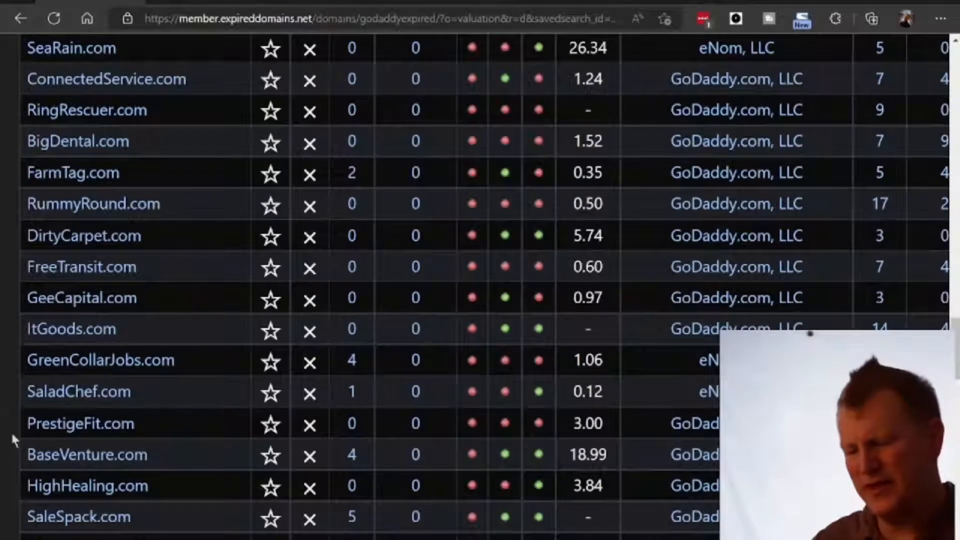
pyautogui.click(137, 244)
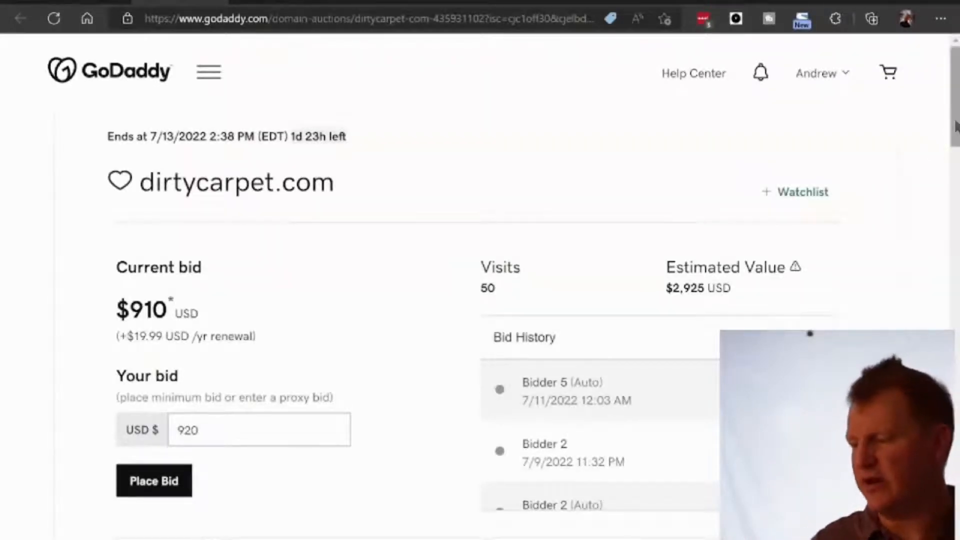
pyautogui.moveTo(954, 125)
pyautogui.mouseDown()
pyautogui.moveTo(955, 372)
pyautogui.moveTo(939, 126)
pyautogui.mouseUp()
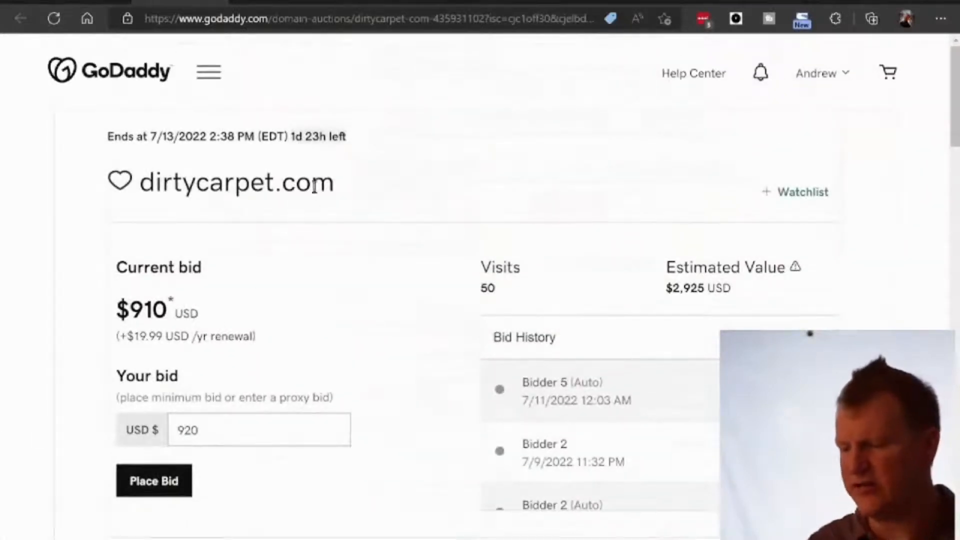
# - Switch to SpyFu and search for the keyword "dirty carpet"
pyautogui.click(95, 5)
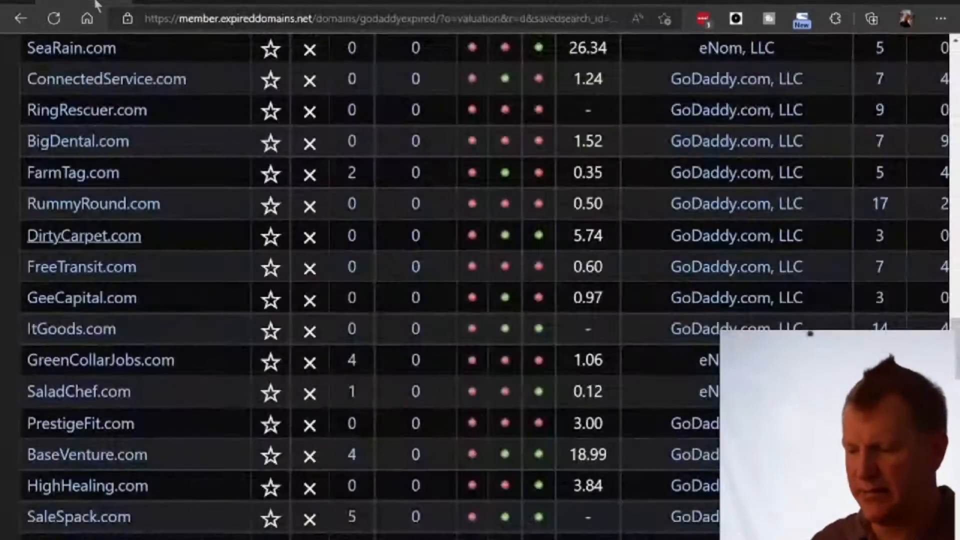
pyautogui.click(740, 3)
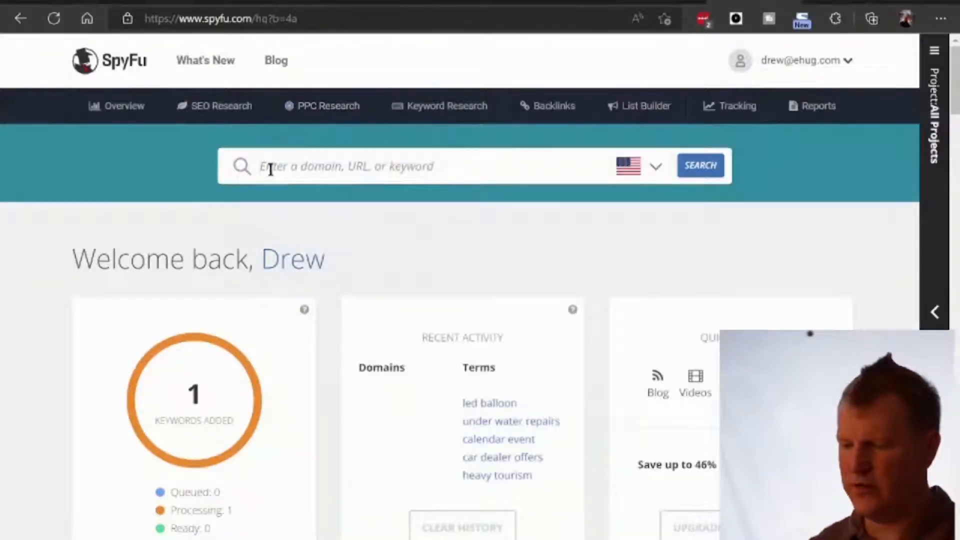
pyautogui.click(266, 167)
pyautogui.write('dirty ')
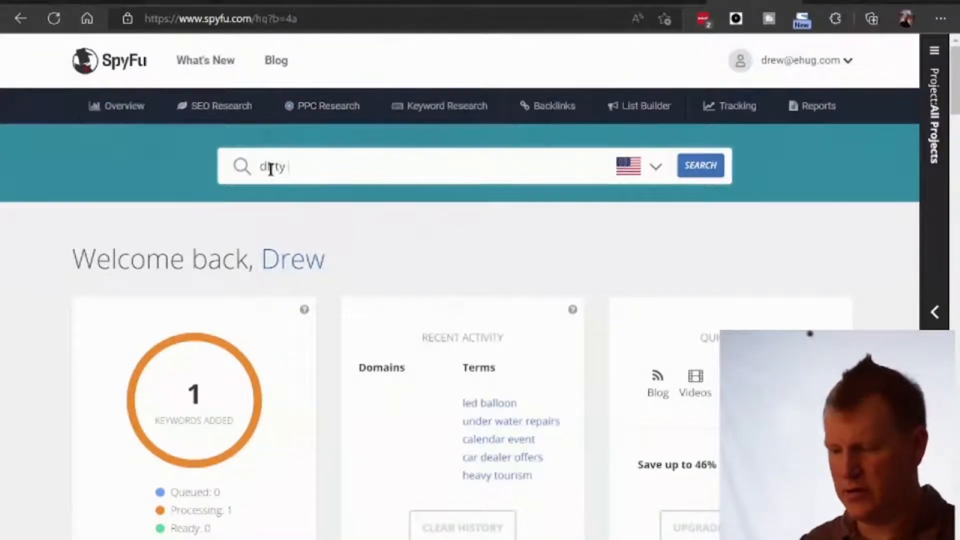
pyautogui.write('carpet')
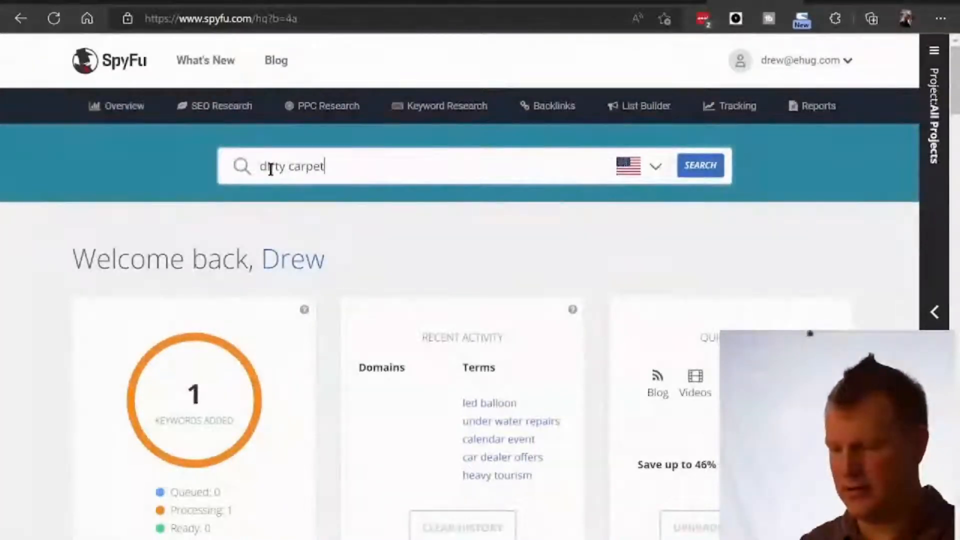
pyautogui.press('Return')
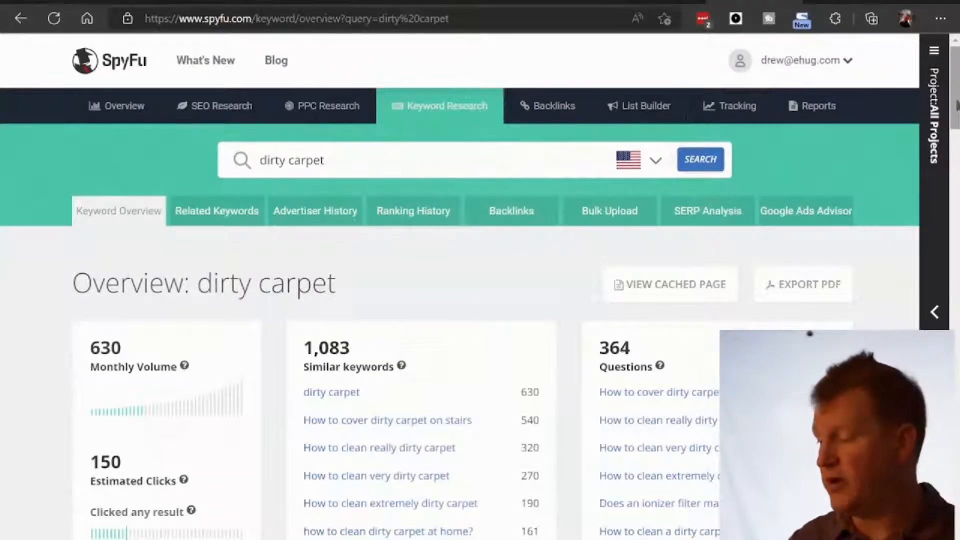
# - Find "dirty carpet" within the keyword overview page and examine its matches among the similar keywords and questions
pyautogui.moveTo(955, 102); pyautogui.dragTo(955, 141)
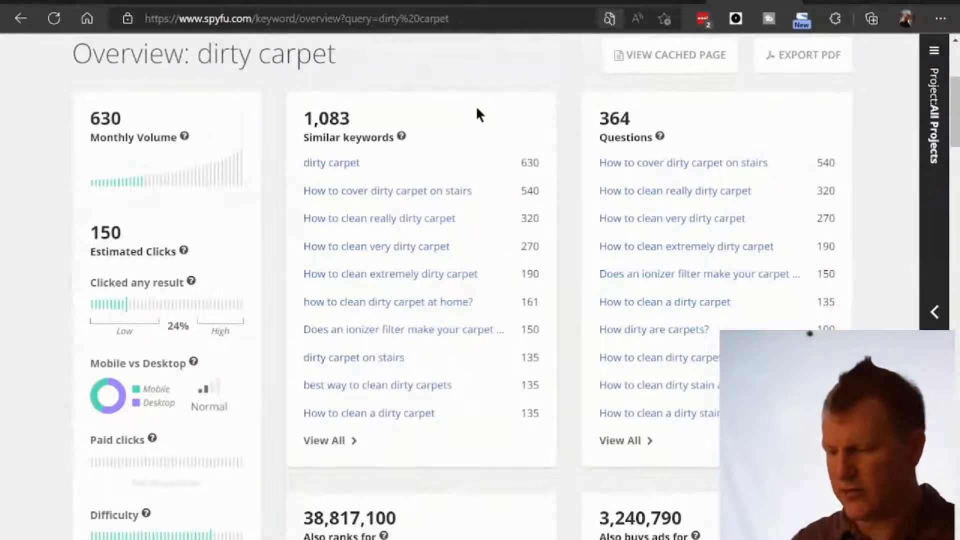
pyautogui.write('dirty carpe')
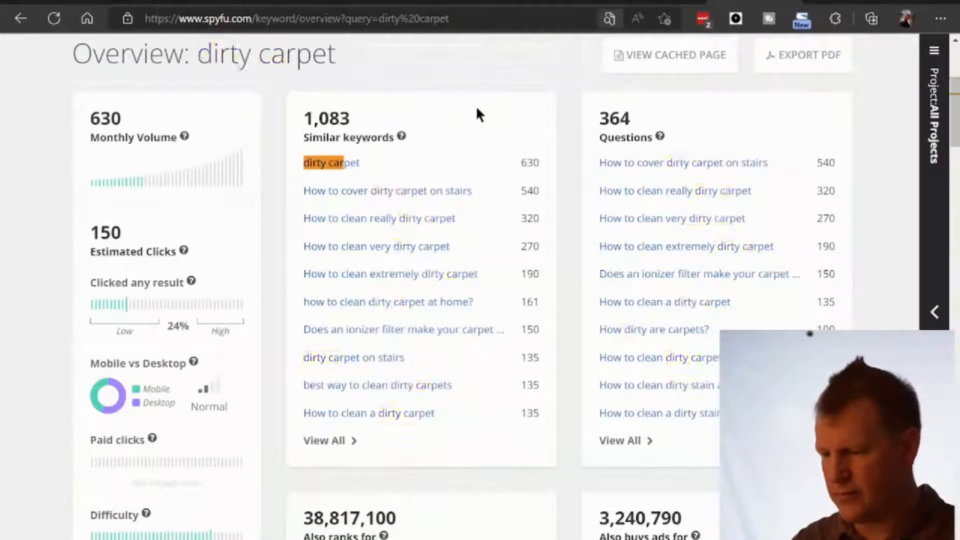
pyautogui.write('t')
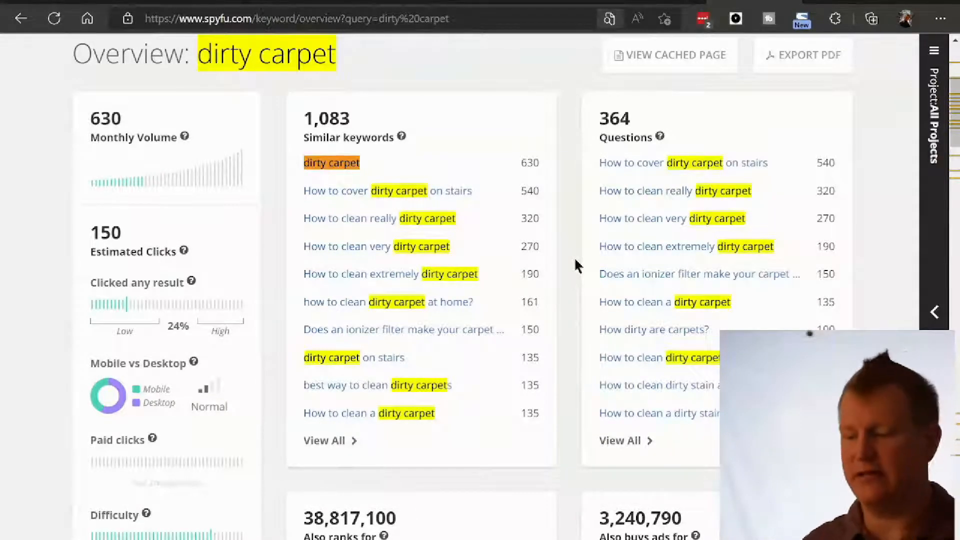
pyautogui.scroll(-2, 562, 265)
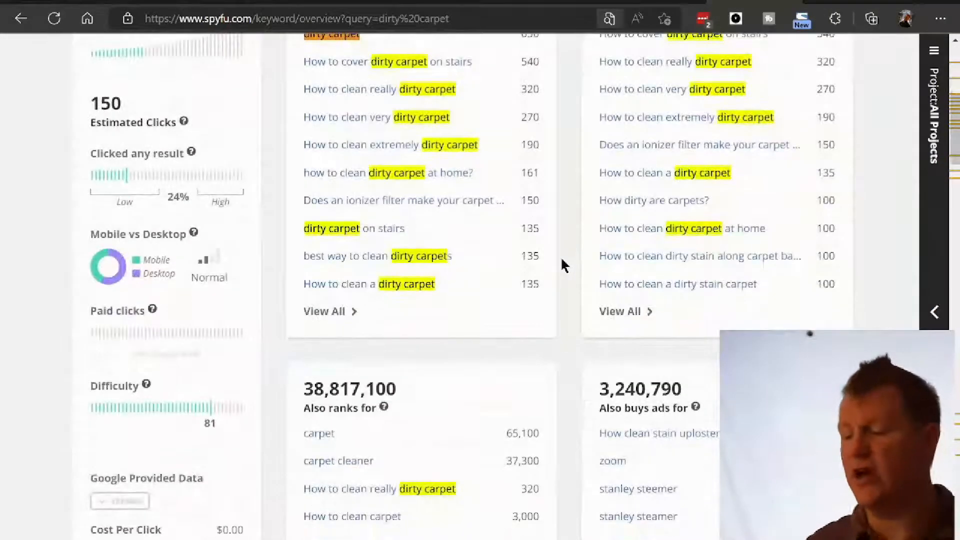
pyautogui.scroll(3, 562, 265)
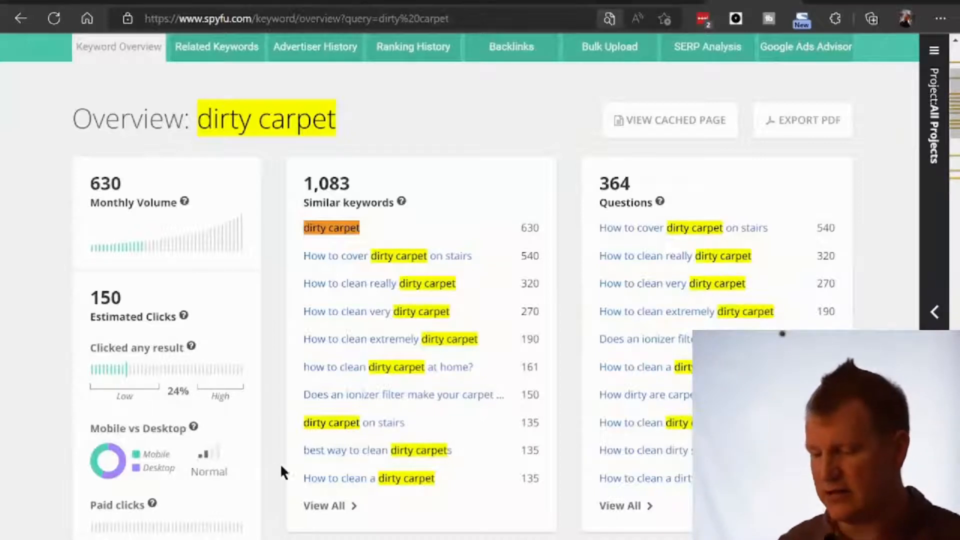
# - Examine the cost per click, monthly cost, search volume and advertisers for the keyword, and close the in-page text search
pyautogui.scroll(-1, 267, 466)
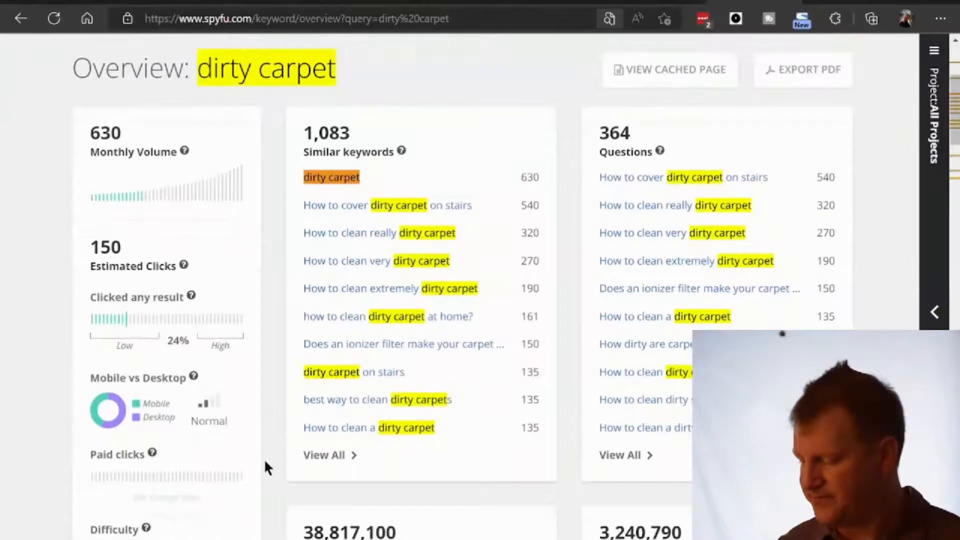
pyautogui.scroll(-9, 264, 457)
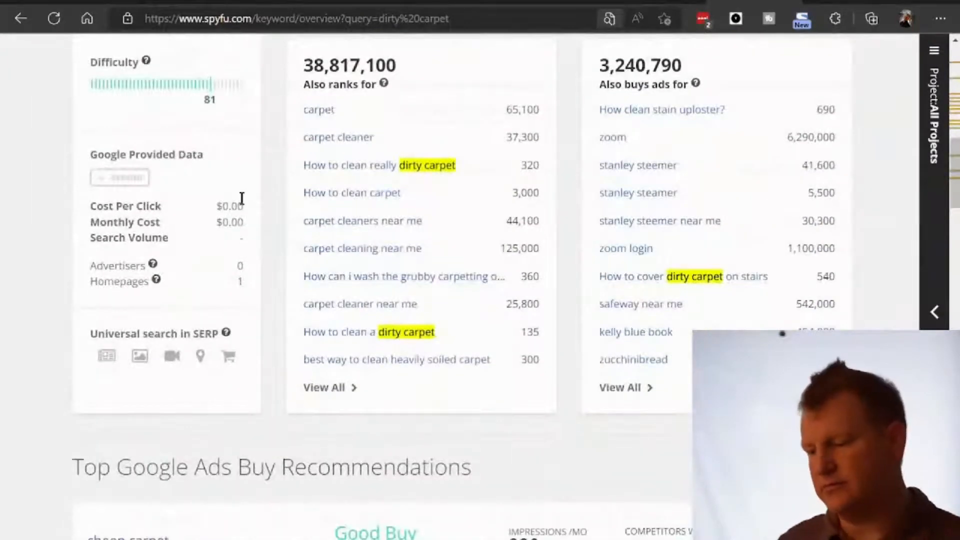
pyautogui.moveTo(242, 200); pyautogui.dragTo(88, 211)
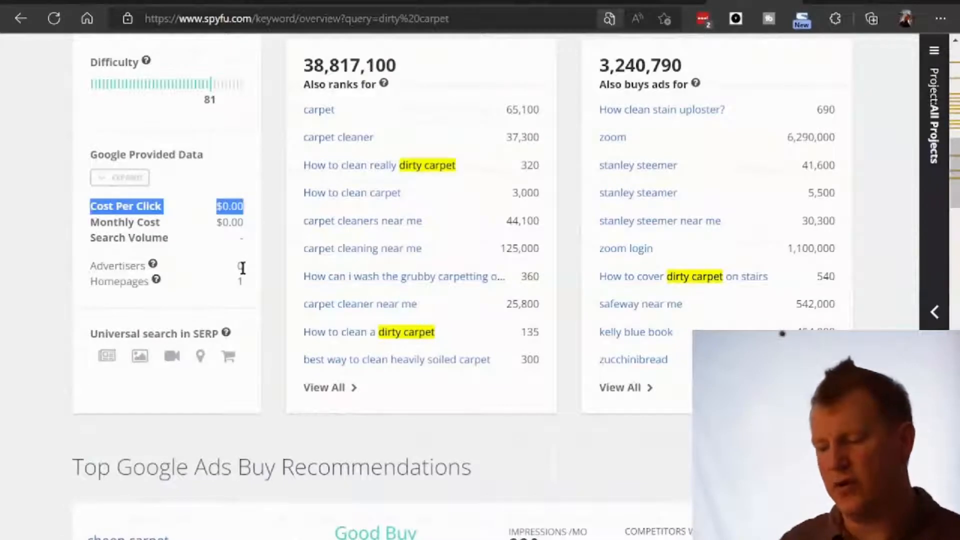
pyautogui.moveTo(242, 268); pyautogui.dragTo(95, 220)
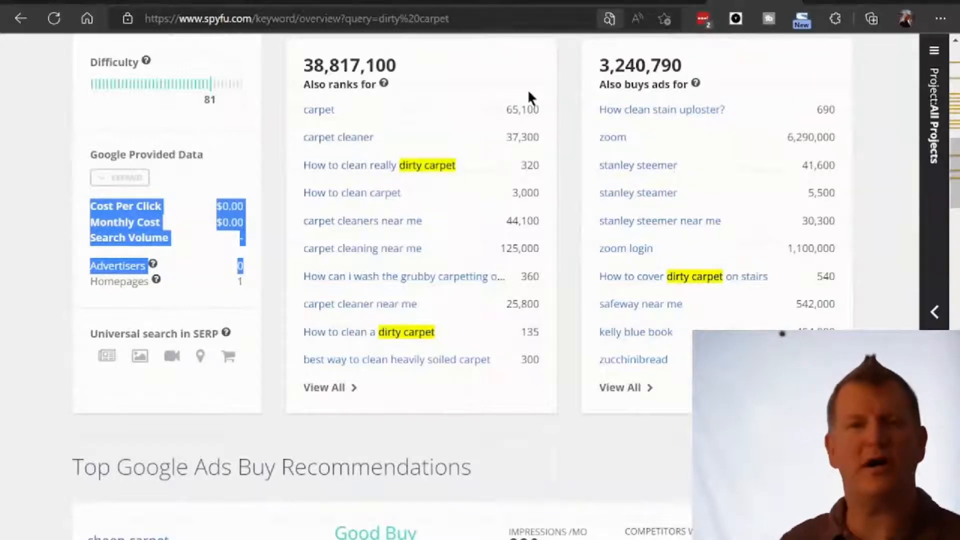
pyautogui.click(560, 147)
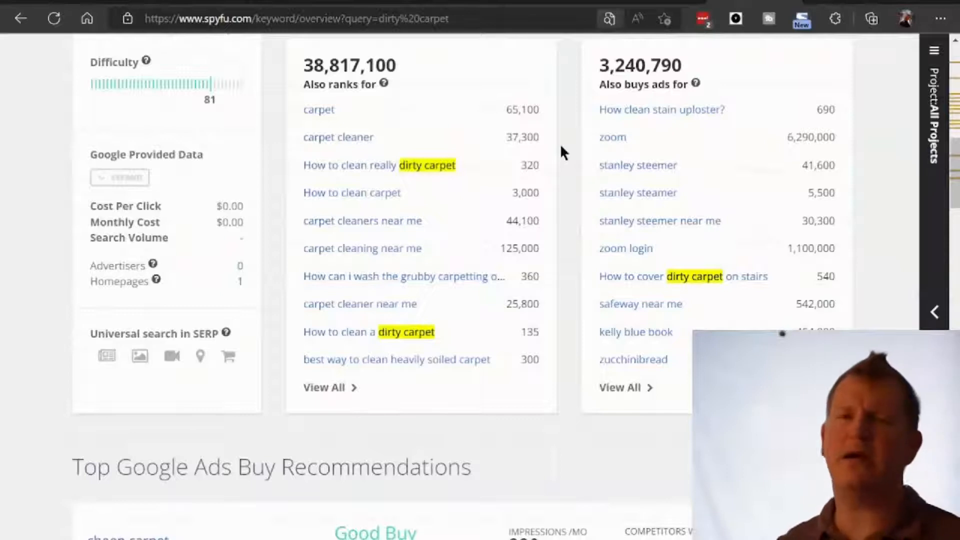
pyautogui.click(666, 43)
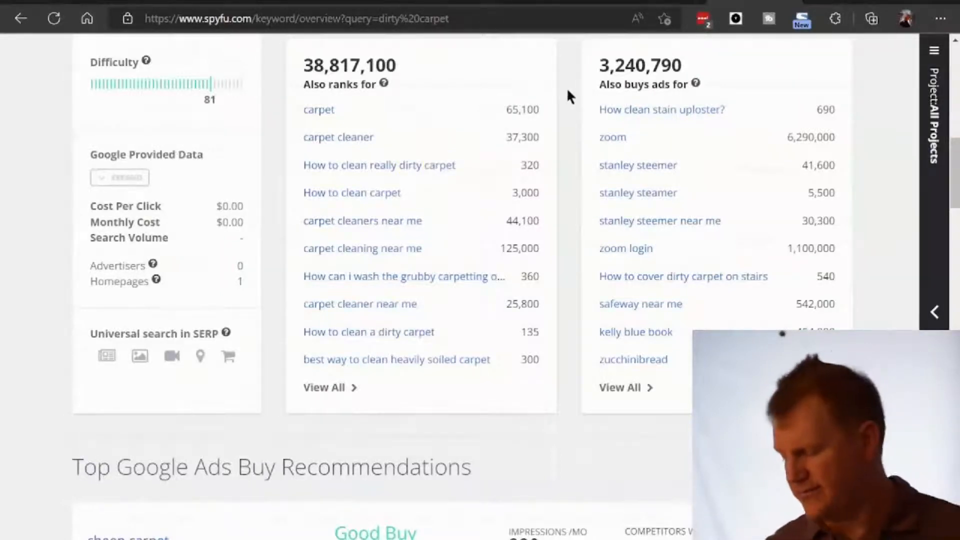
pyautogui.scroll(9, 567, 91)
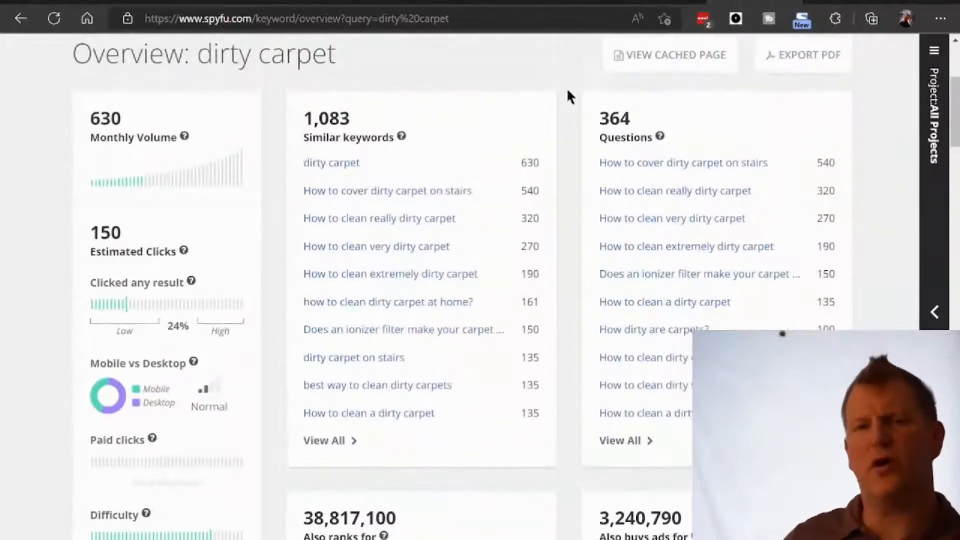
pyautogui.scroll(5, 566, 88)
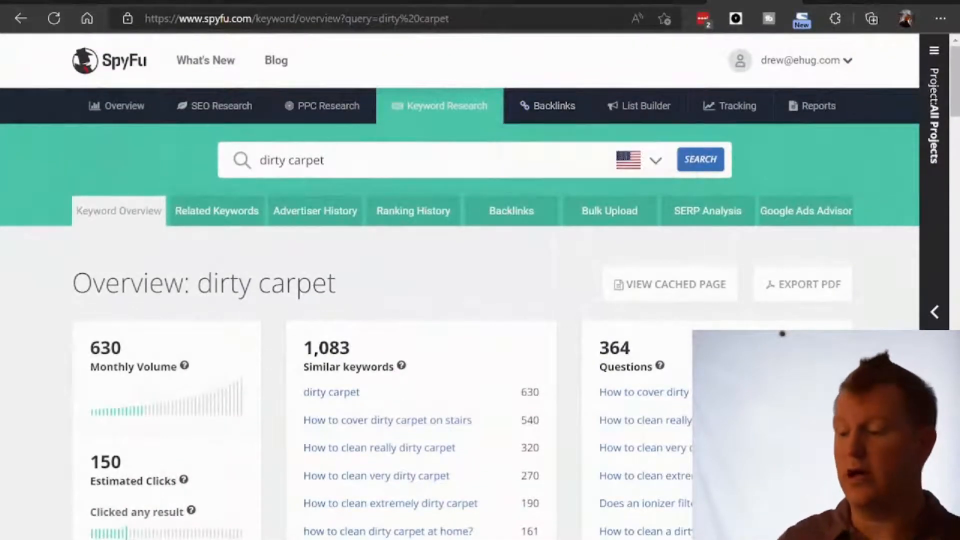
# - Return to the dirtycarpet.com auction on GoDaddy, add the domain to the watchlist and check its current bid
pyautogui.click(102, 1)
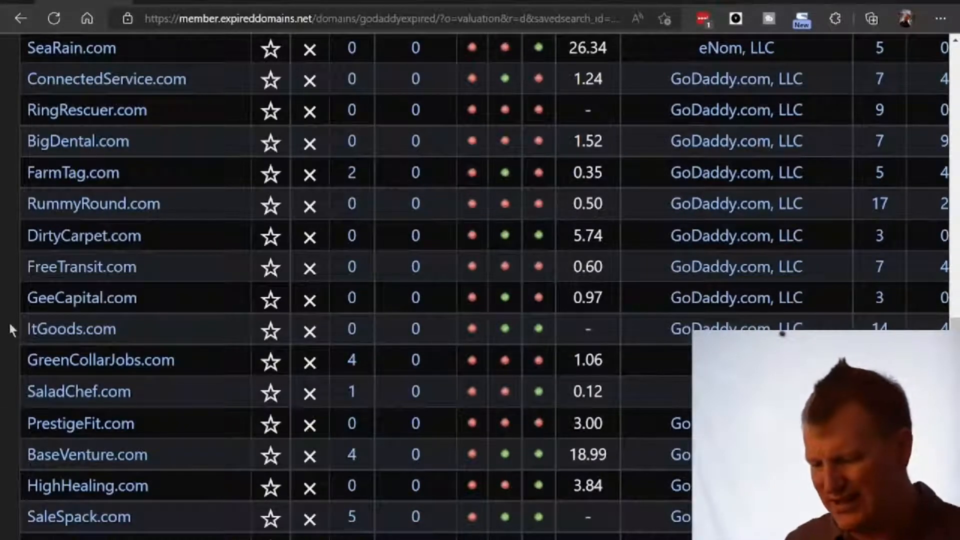
pyautogui.scroll(-6, 9, 325)
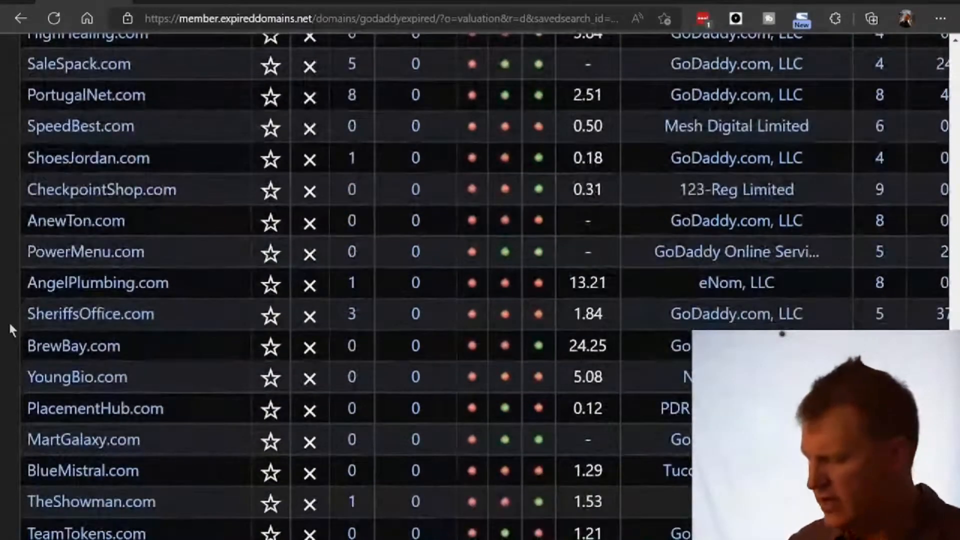
pyautogui.scroll(6, 8, 321)
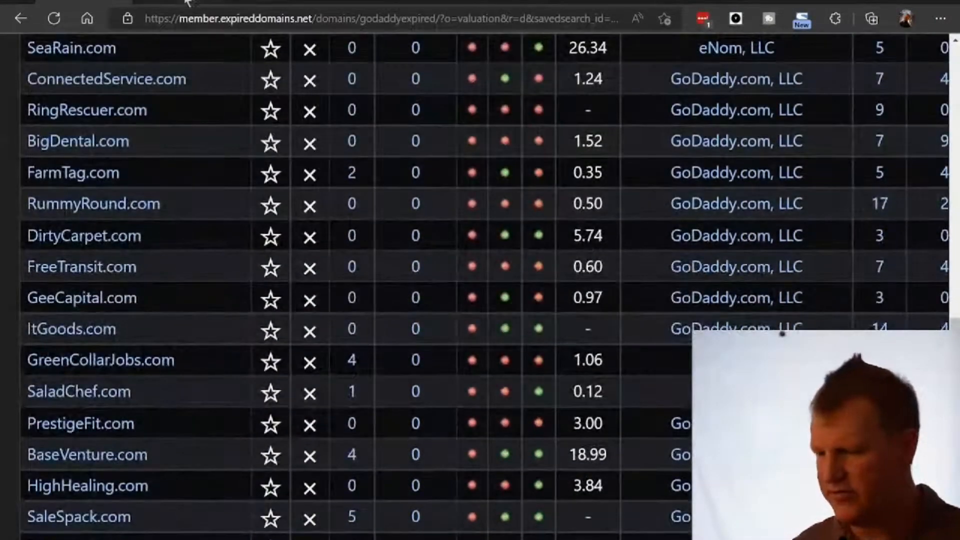
pyautogui.click(188, 2)
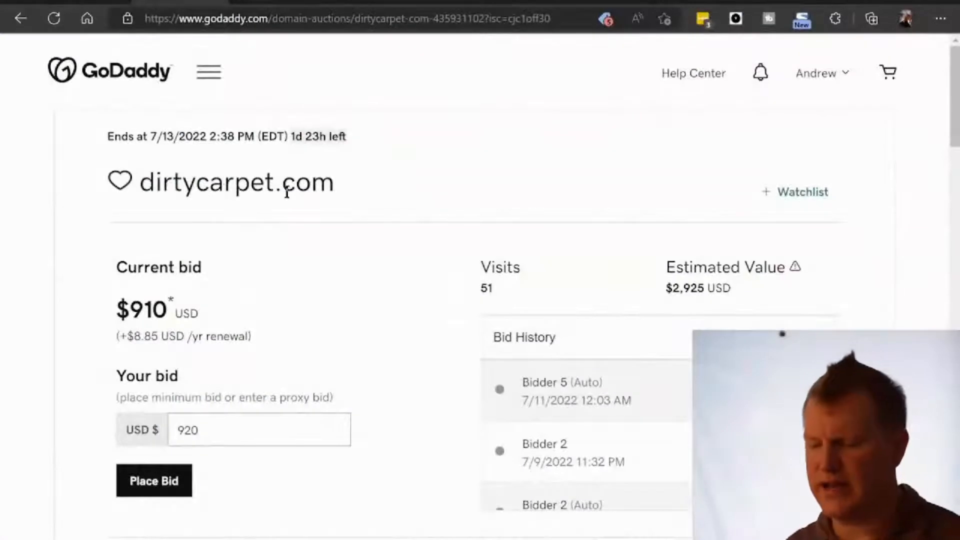
pyautogui.click(814, 200)
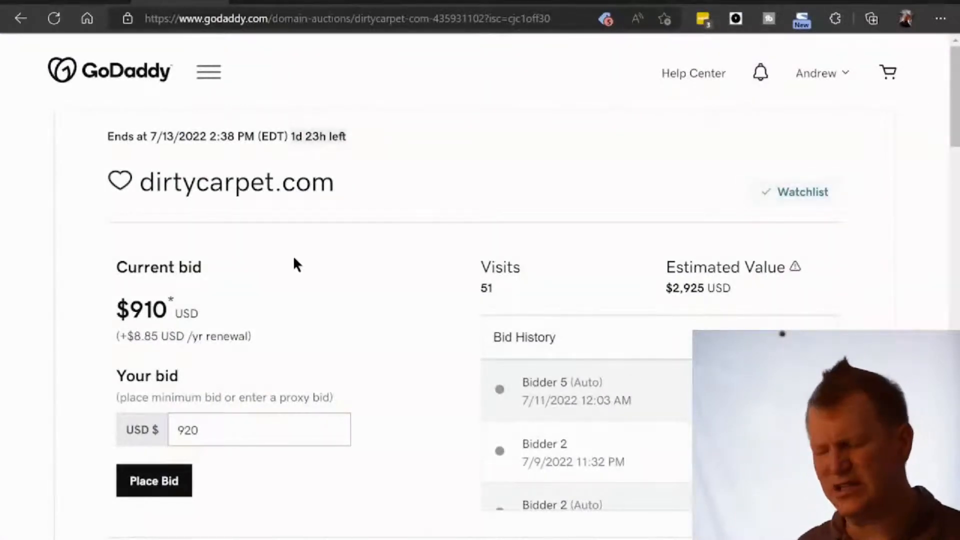
pyautogui.moveTo(204, 334); pyautogui.dragTo(121, 300)
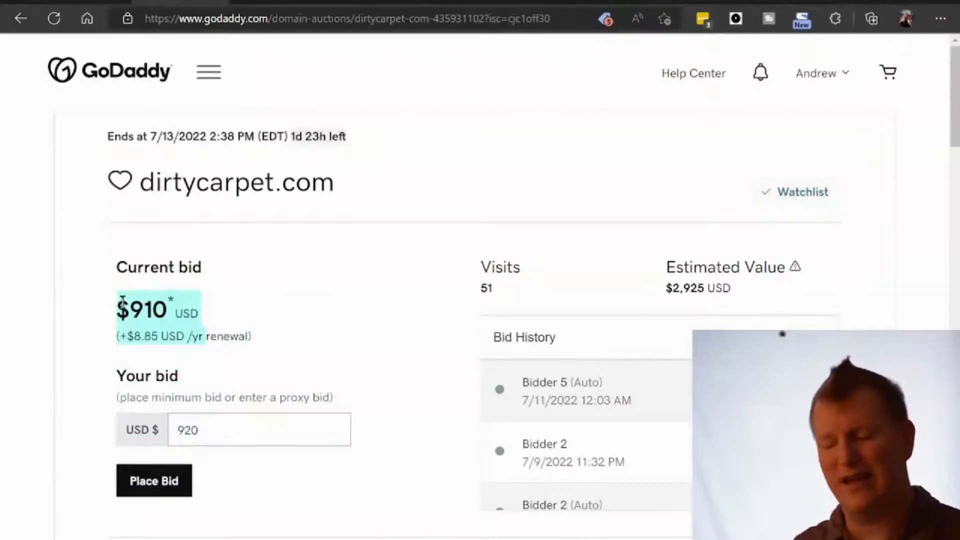
# - Look further down the ExpiredDomains.net list and open the GoDaddy auction page for RemotelyInteresting.com
pyautogui.click(79, 4)
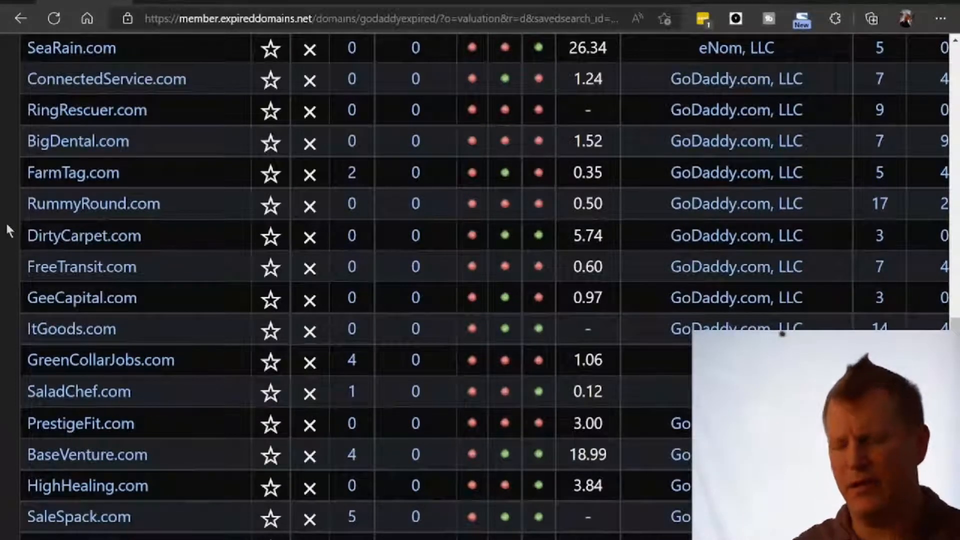
pyautogui.scroll(-7, 7, 228)
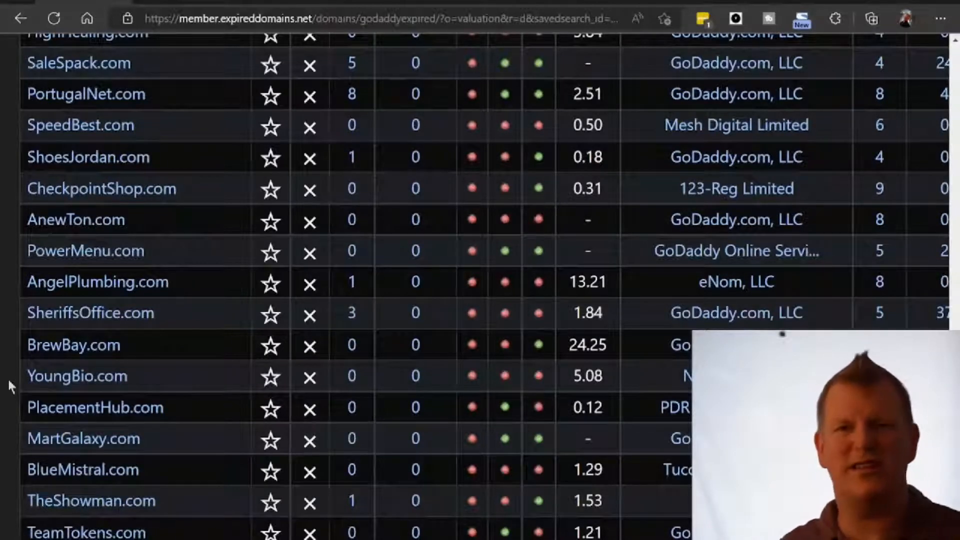
pyautogui.scroll(-3, 7, 377)
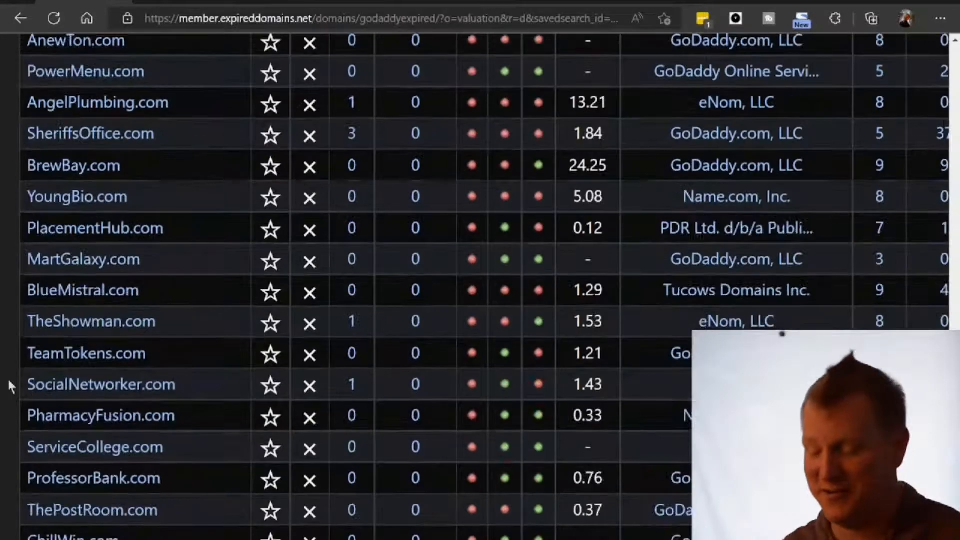
pyautogui.scroll(-5, 10, 385)
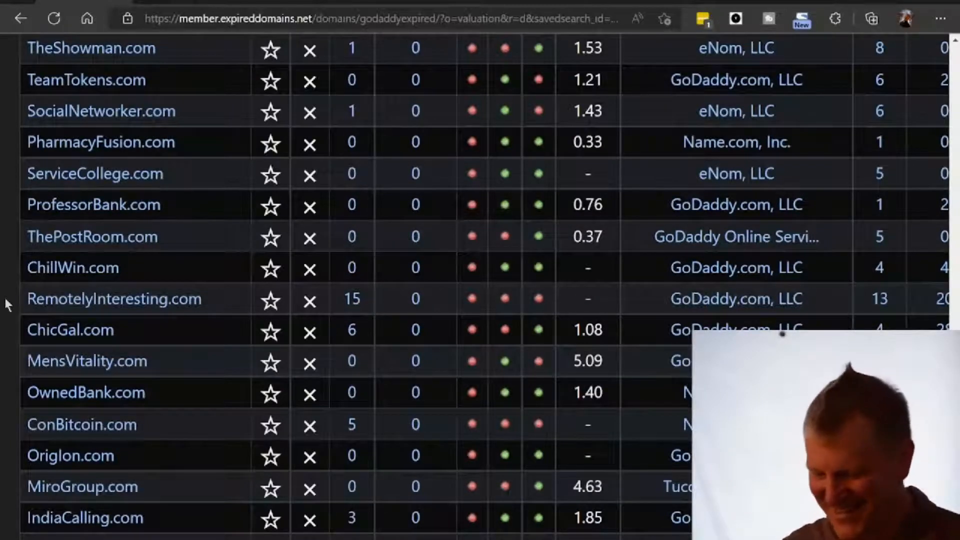
pyautogui.click(118, 298)
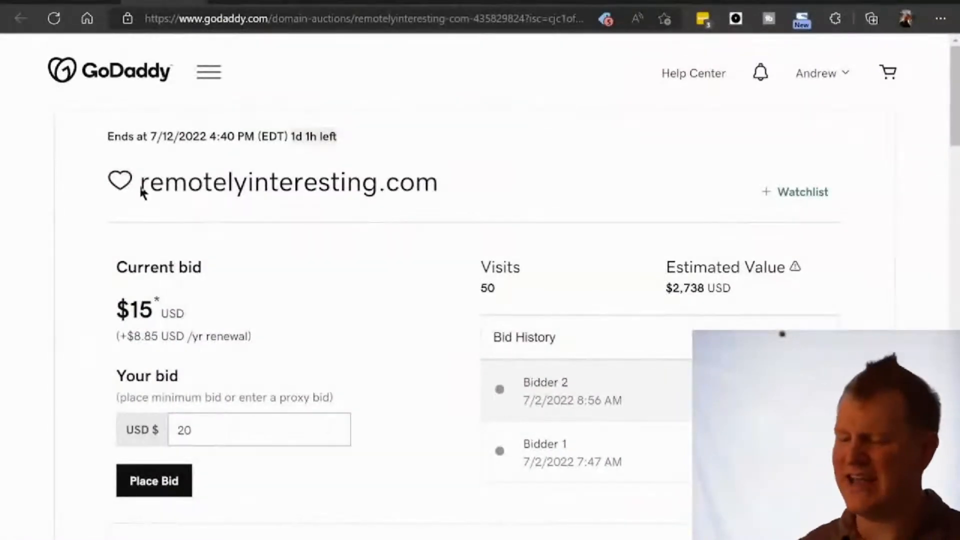
# - Copy the name remotelyinteresting from the auction page, look up "remotely interesting" in SpyFu keyword research and examine its volume and similar keywords
pyautogui.moveTo(141, 186); pyautogui.dragTo(378, 187)
pyautogui.hotkey('ctrl', 'c')
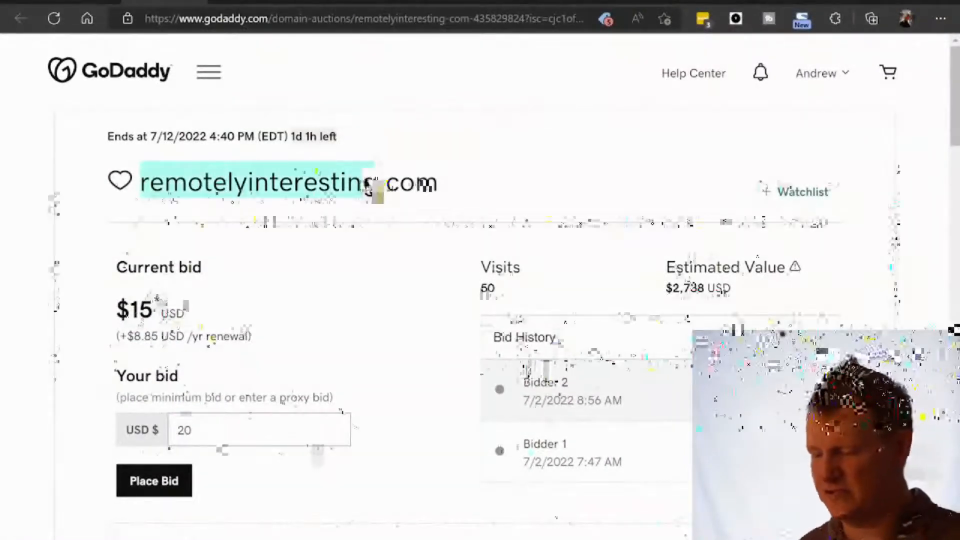
pyautogui.click(687, 2)
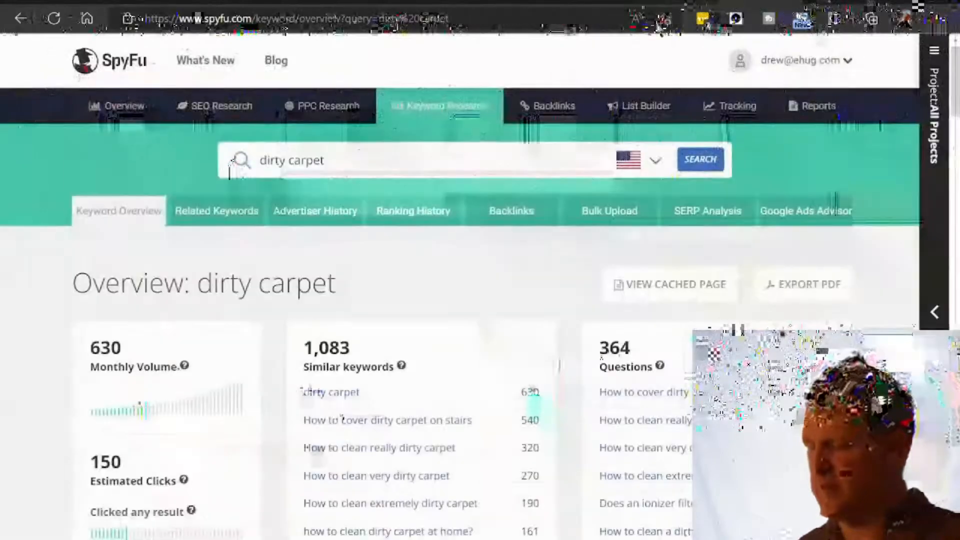
pyautogui.moveTo(360, 161); pyautogui.dragTo(194, 163)
pyautogui.hotkey('ctrl', 'v')
pyautogui.click(306, 162)
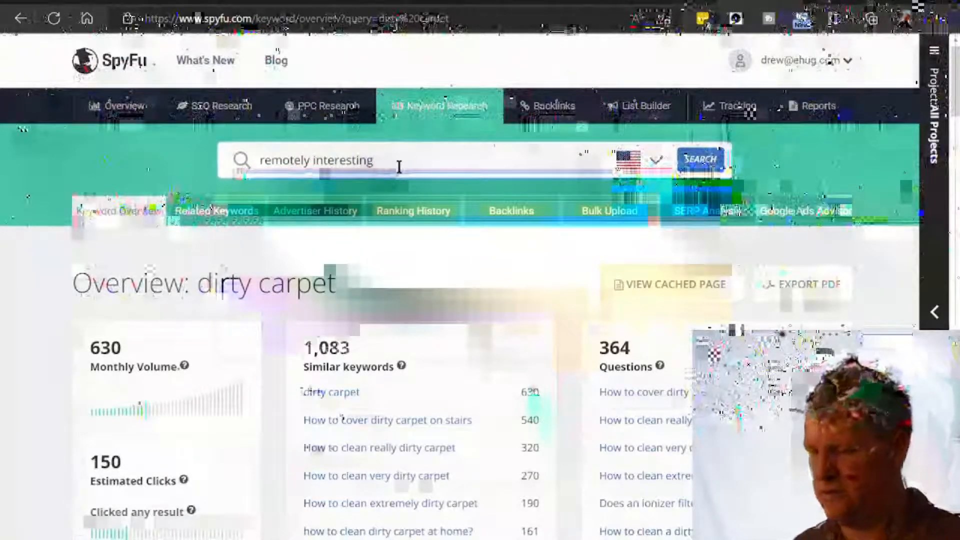
pyautogui.press('Return')
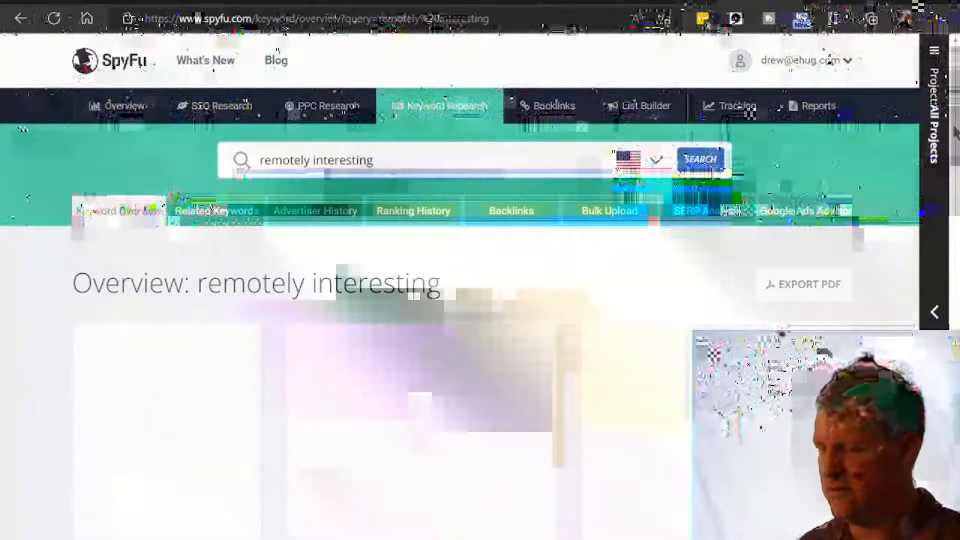
pyautogui.scroll(-10, 480, 280)
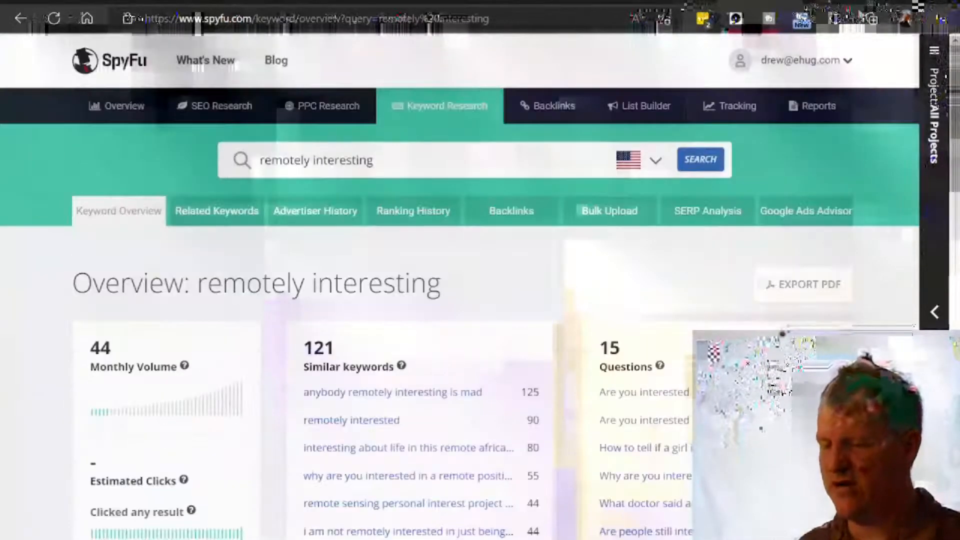
# - Return to the ExpiredDomains.net list, look through the remaining domains below RemotelyInteresting.com and go to the next page of results
pyautogui.hotkey('ctrl', 'shift', 'Tab')
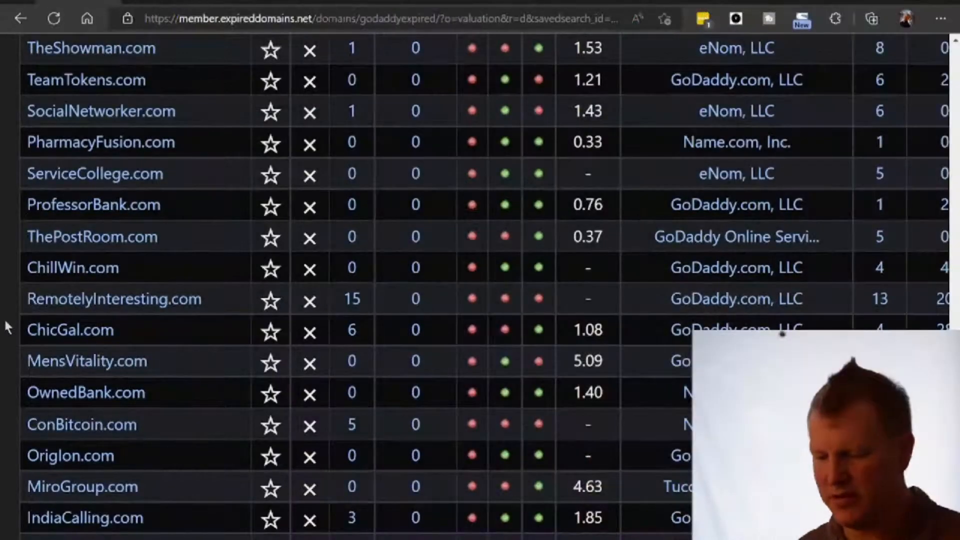
pyautogui.scroll(-9, 7, 327)
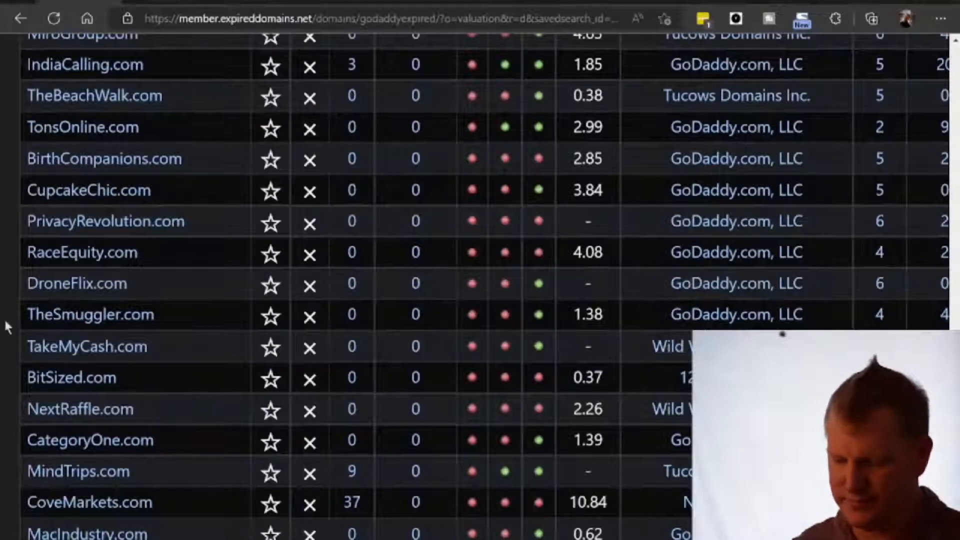
pyautogui.scroll(-3, 7, 327)
pyautogui.scroll(-6, 7, 327)
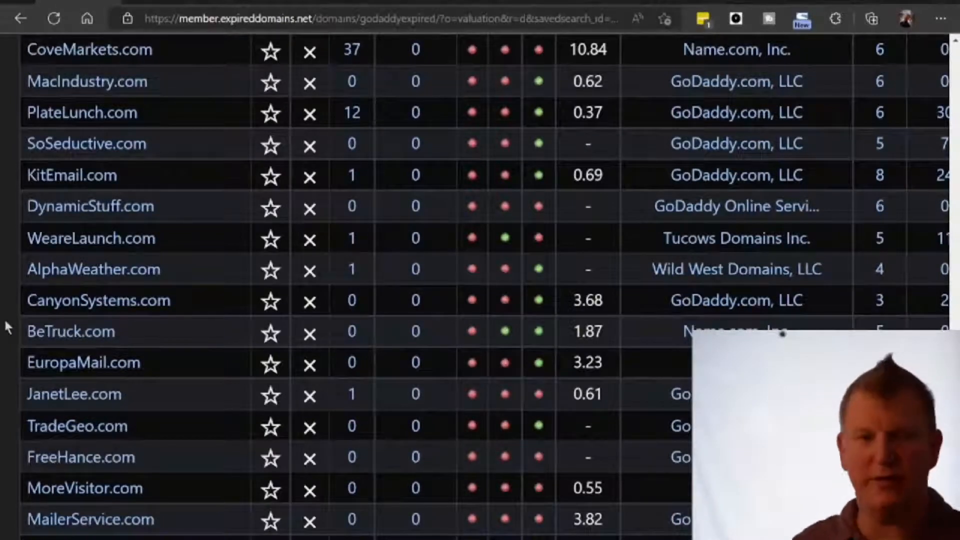
pyautogui.scroll(-4, 6, 328)
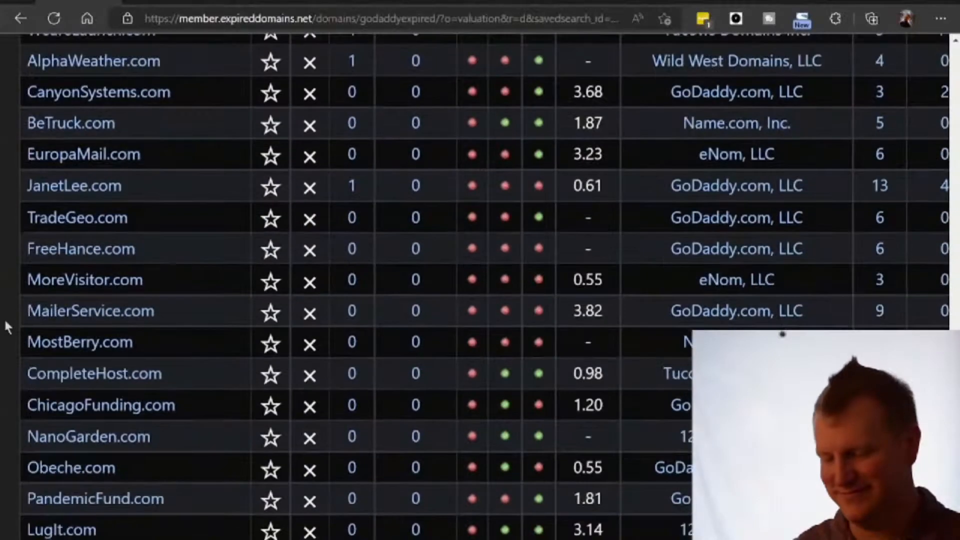
pyautogui.scroll(-4, 6, 327)
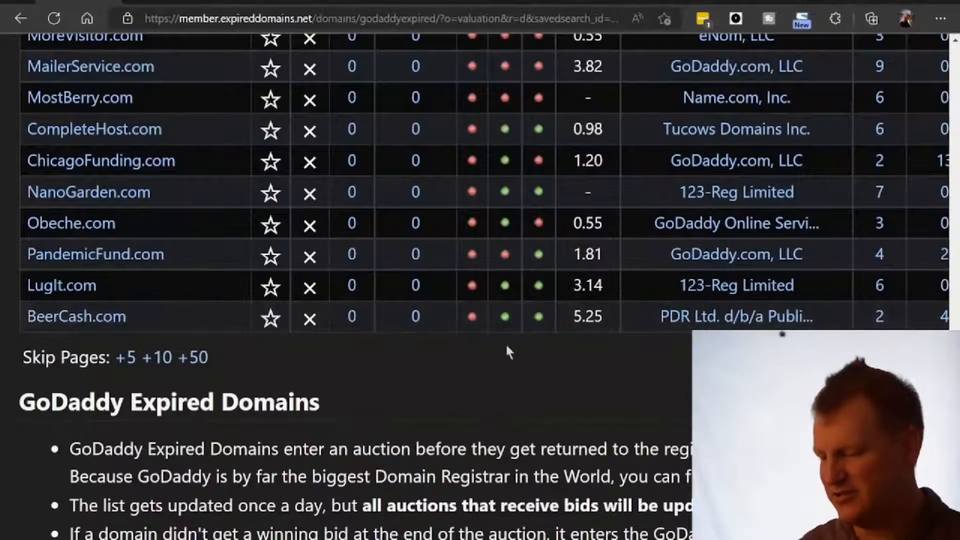
pyautogui.scroll(-4, 506, 344)
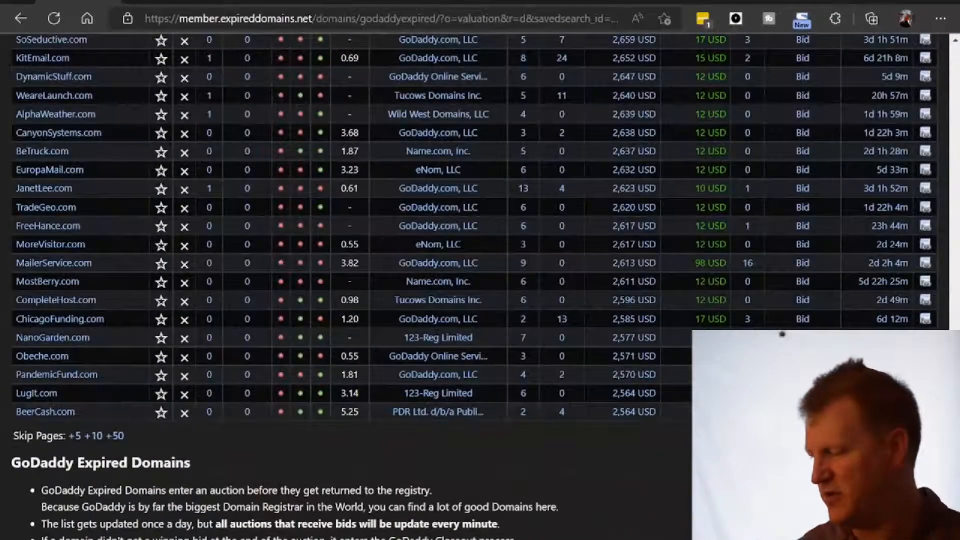
pyautogui.click(907, 435)
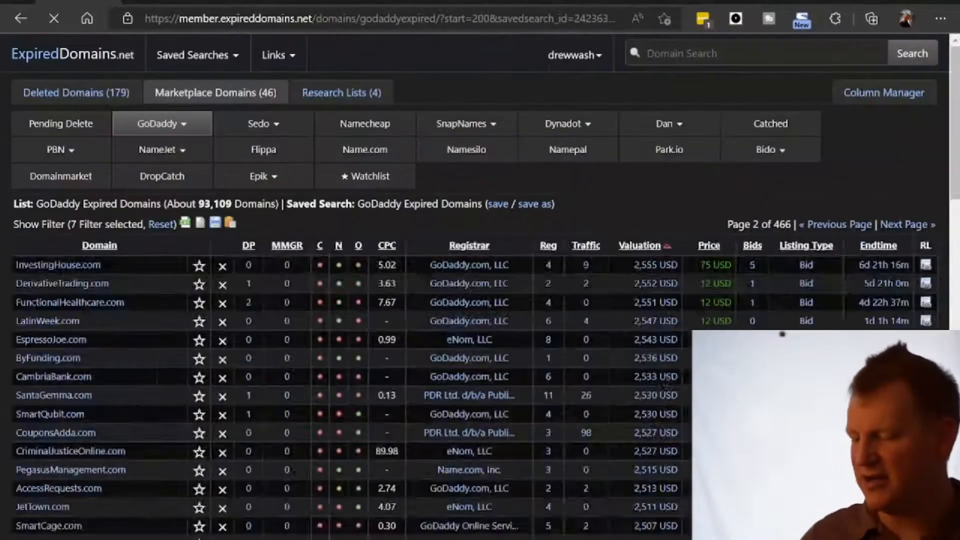
# - Look through the second page of expired domains, open the GoDaddy auction for ExpertListings.com and add it to the watchlist
pyautogui.scroll(-3, 494, 221)
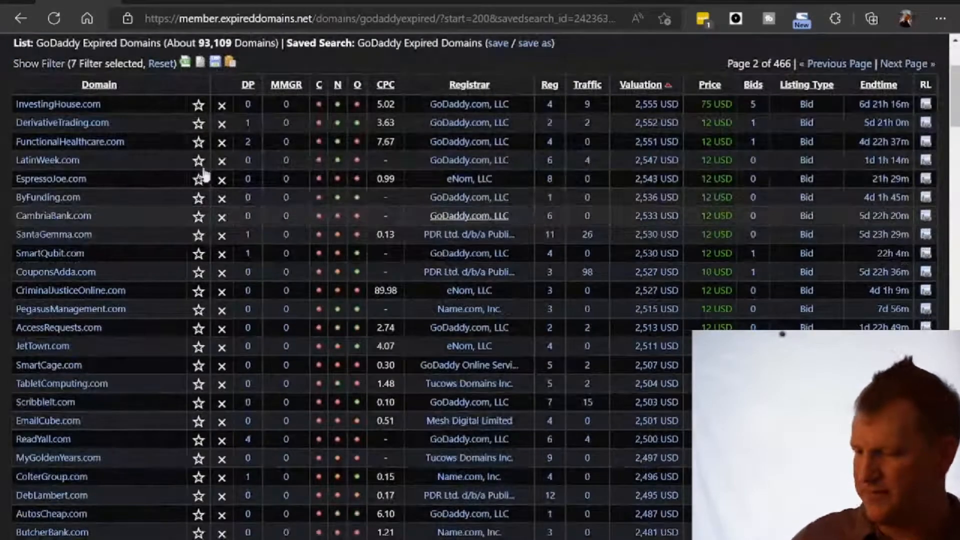
pyautogui.scroll(4, 182, 168)
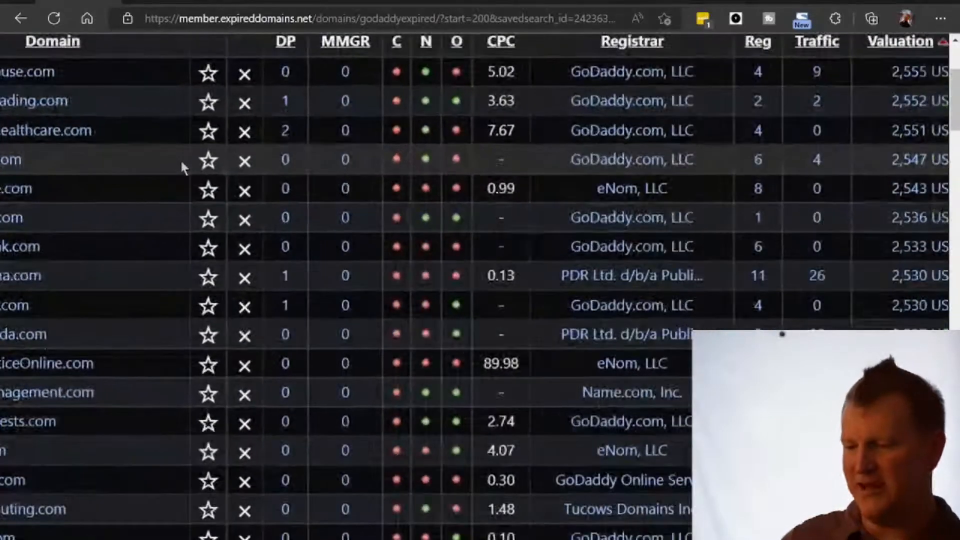
pyautogui.hscroll(-2, 182, 165)
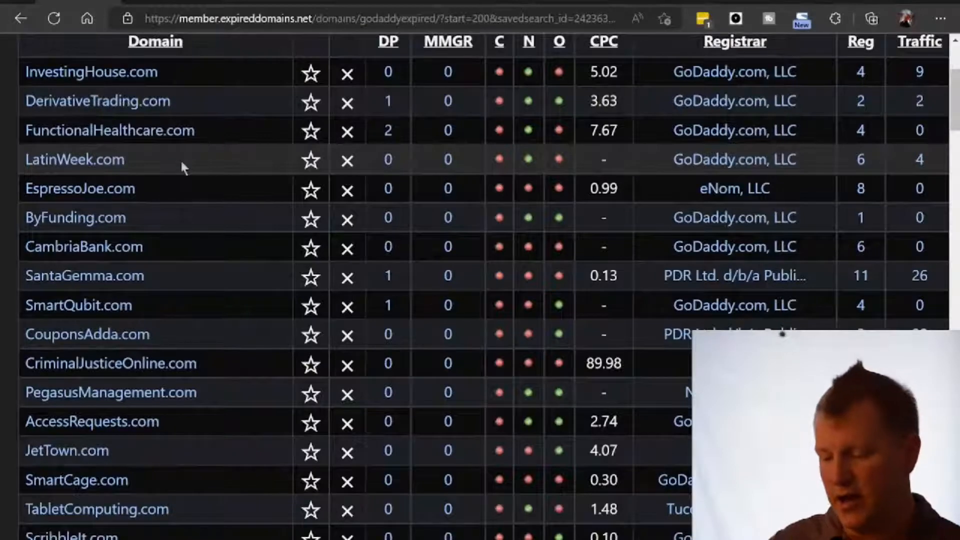
pyautogui.scroll(-1, 182, 166)
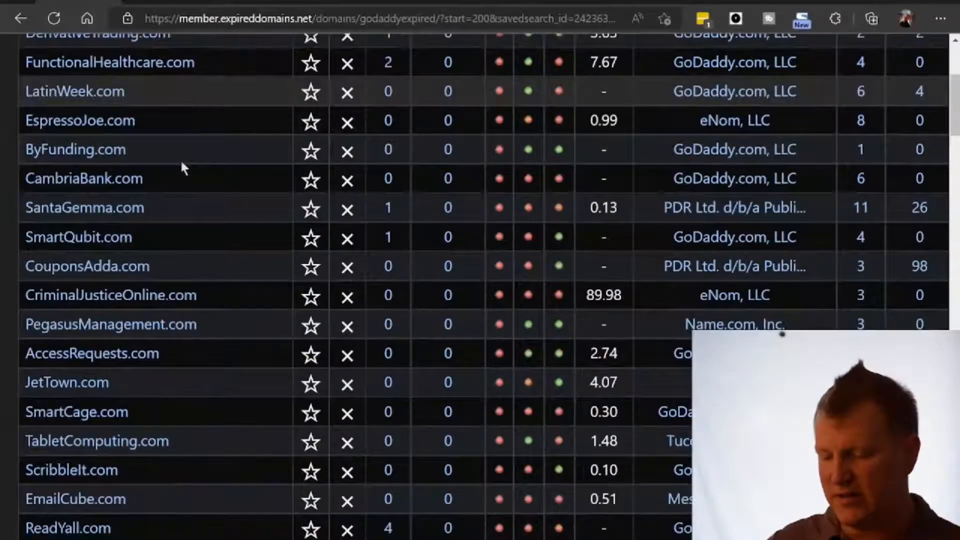
pyautogui.scroll(-6, 182, 166)
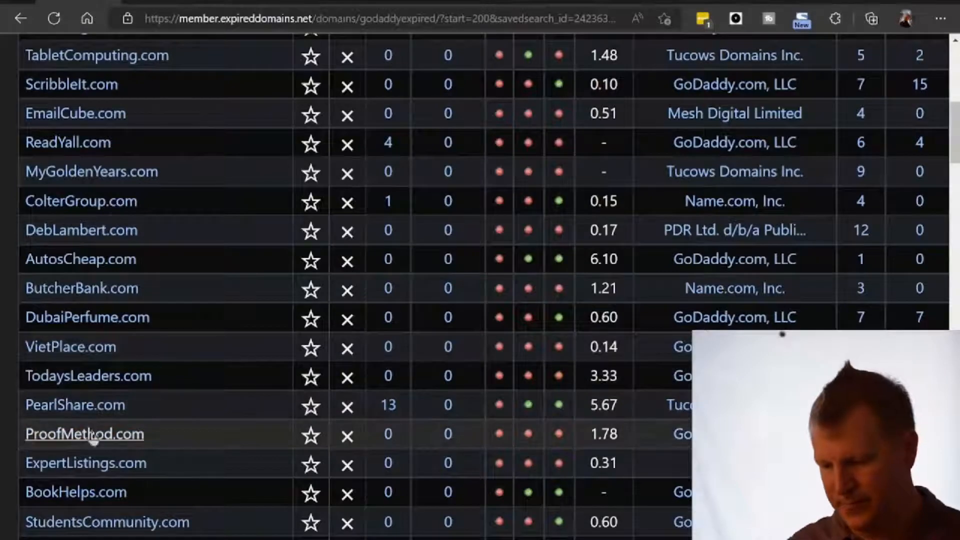
pyautogui.click(136, 470)
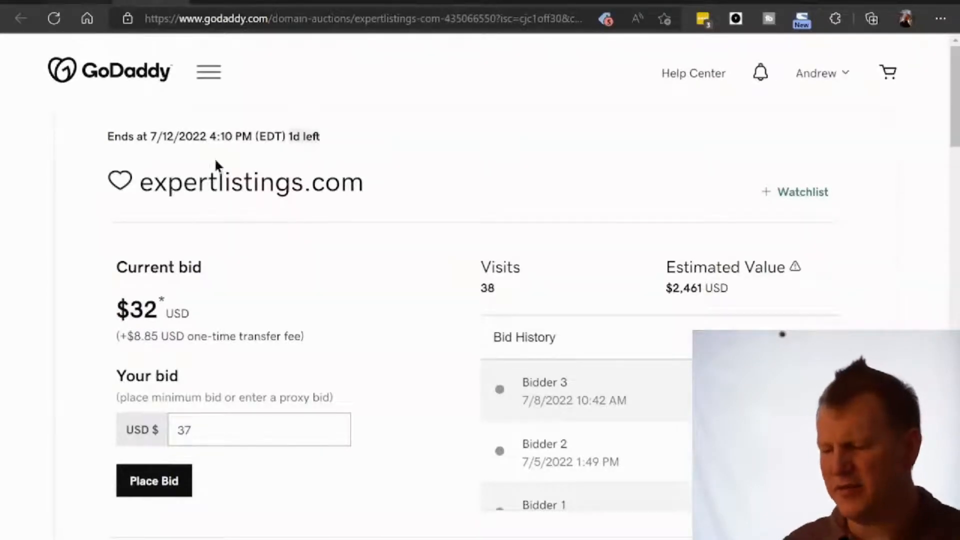
pyautogui.click(775, 207)
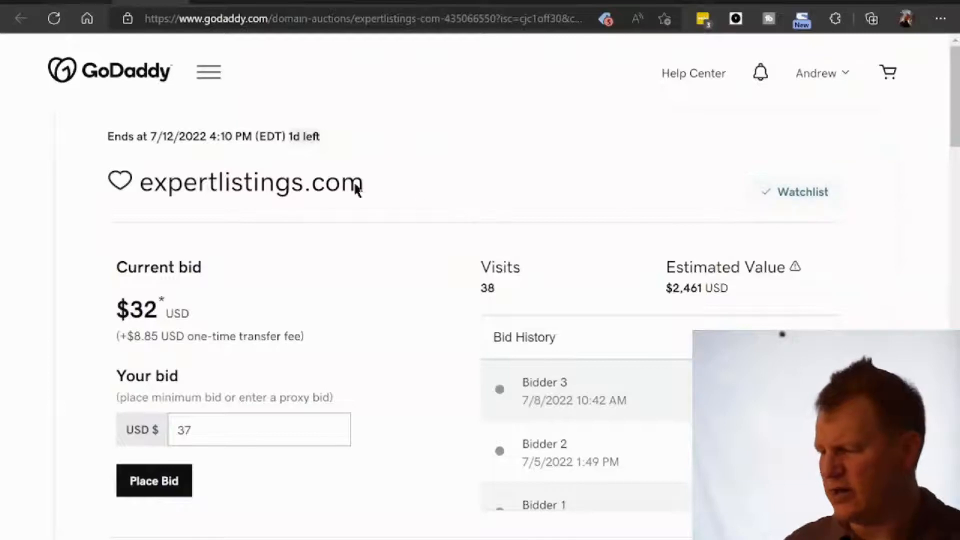
# - Return to the ExpiredDomains.net list and examine the domains below ExpertListings.com for further promising names
pyautogui.click(65, 3)
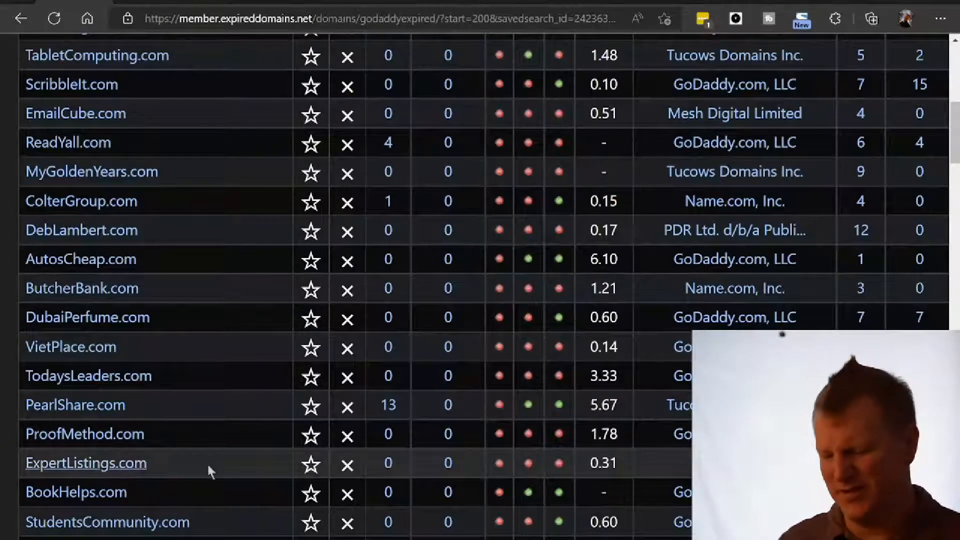
pyautogui.scroll(-6, 216, 466)
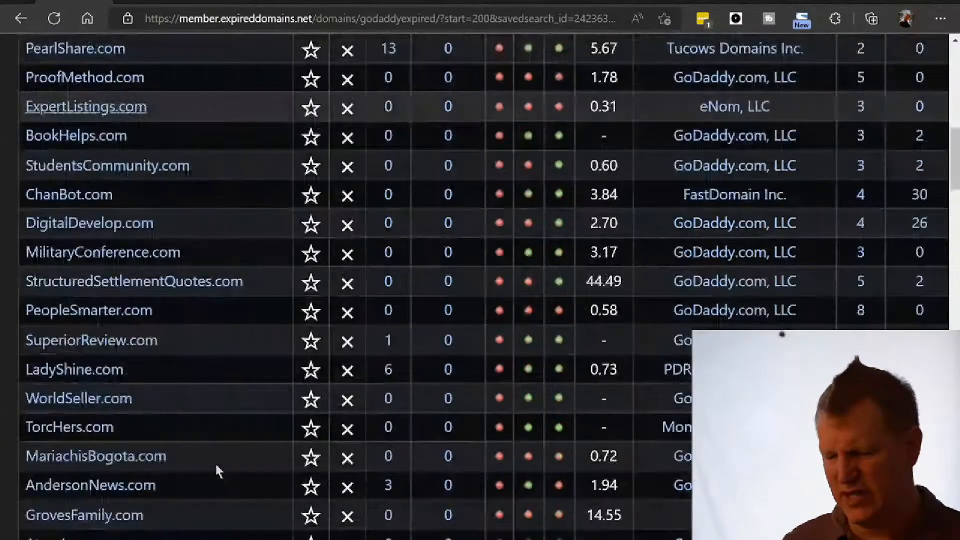
pyautogui.scroll(-2, 216, 470)
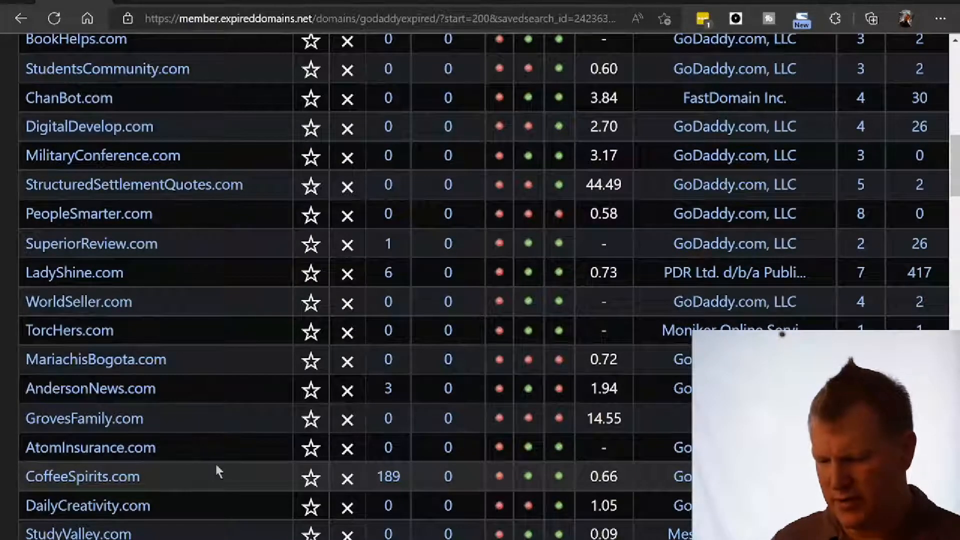
pyautogui.scroll(-8, 216, 468)
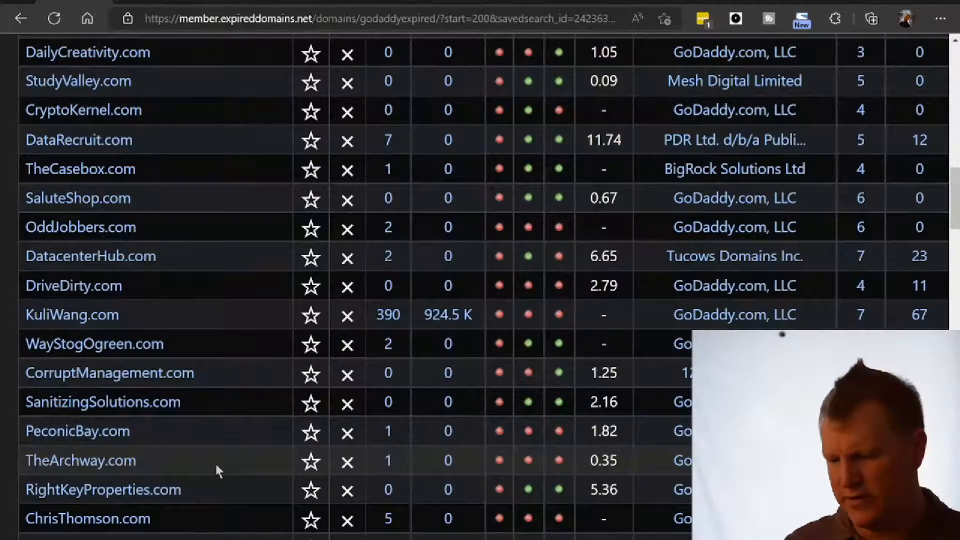
pyautogui.scroll(-8, 216, 465)
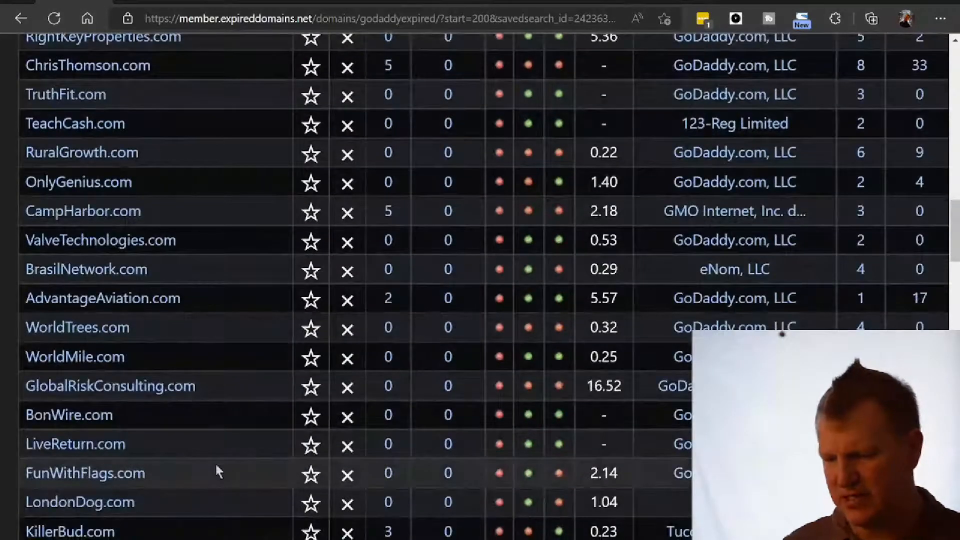